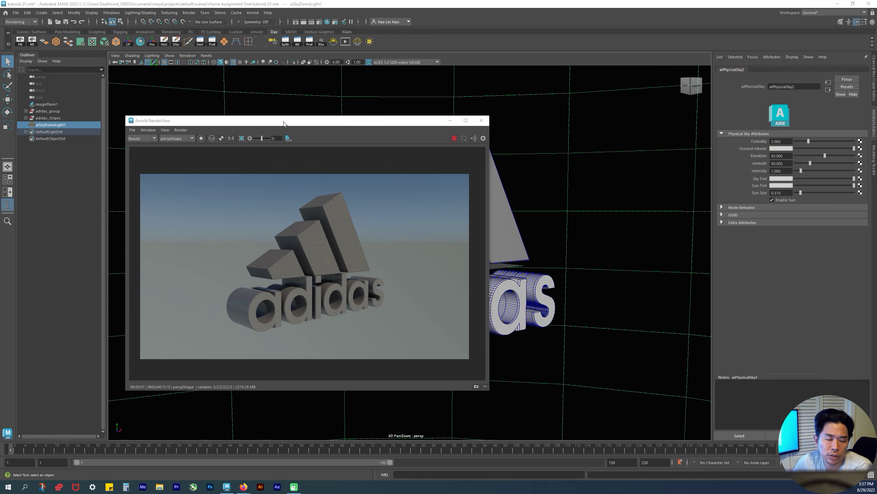
Step: Move the Arnold RenderView window aside to uncover the adidas model in the viewport
{"action": "left_click_drag", "start_coordinate": [283, 124], "coordinate": [193, 96]}
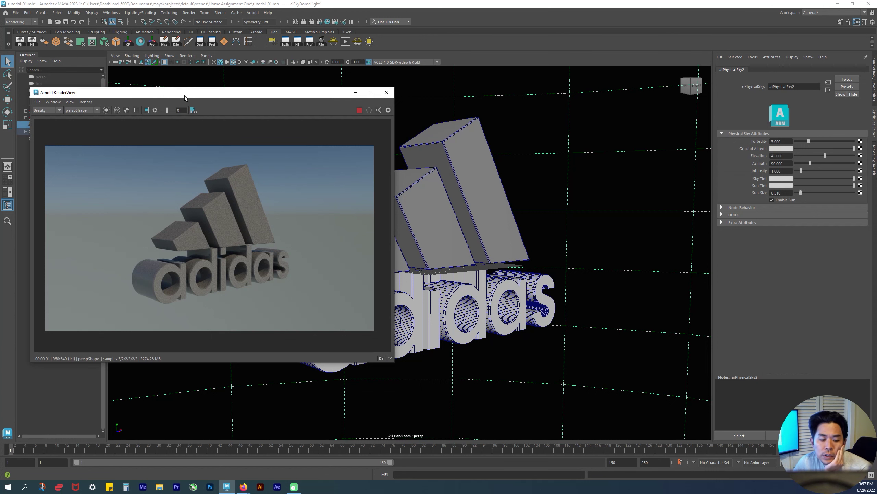
{"action": "left_click_drag", "start_coordinate": [184, 98], "coordinate": [423, 110]}
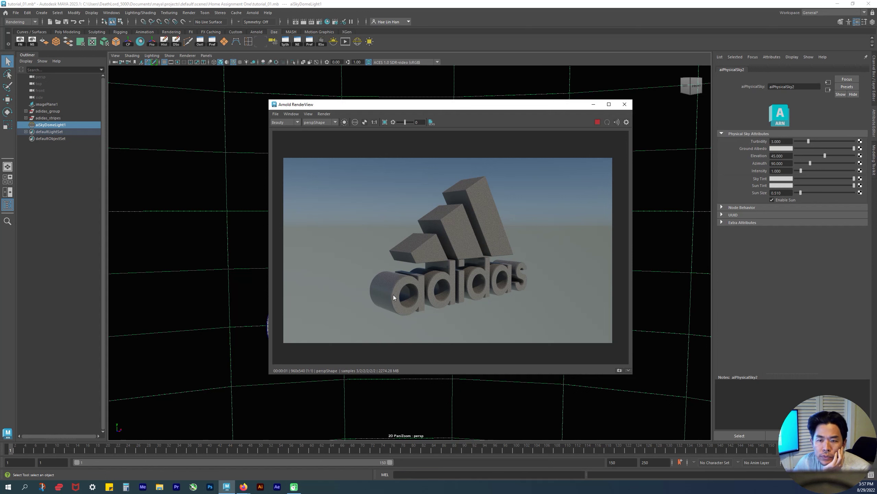
{"action": "left_click_drag", "start_coordinate": [427, 109], "coordinate": [616, 78]}
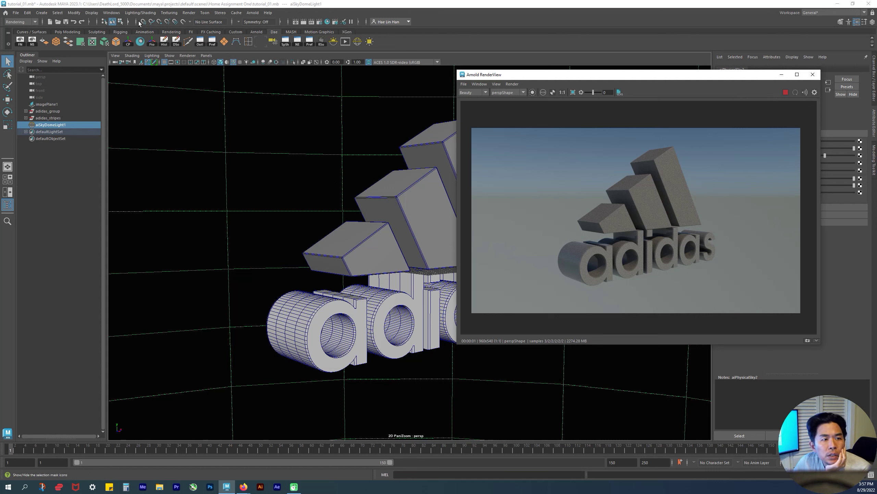
Step: Open the Hypershade without its Material Viewer pane and enlarge the window to nearly the full screen height
{"action": "left_click", "coordinate": [112, 14]}
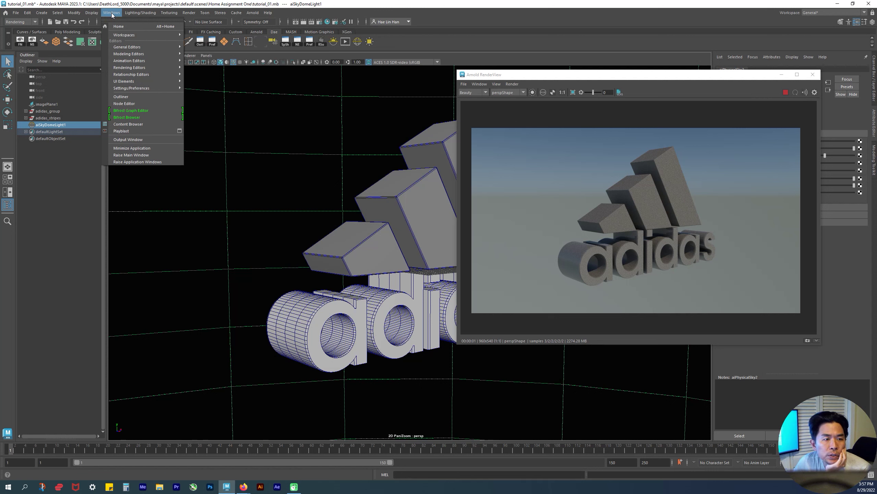
{"action": "mouse_move", "coordinate": [140, 68]}
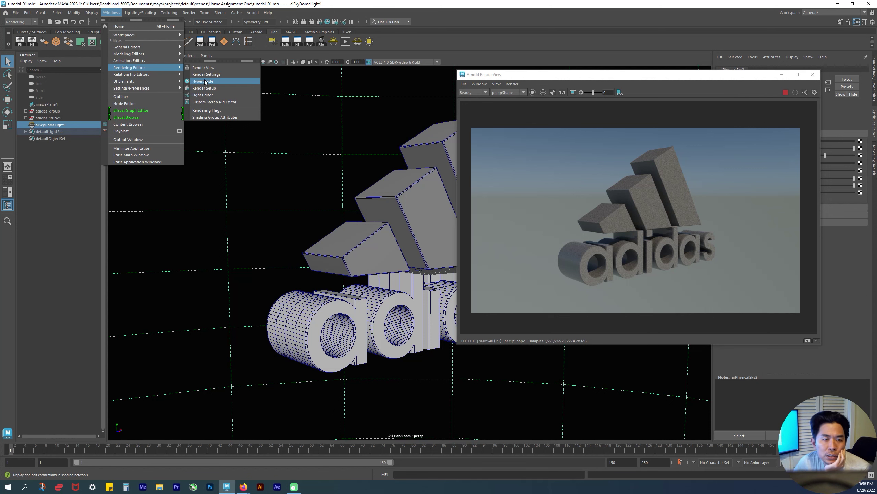
{"action": "left_click", "coordinate": [205, 81]}
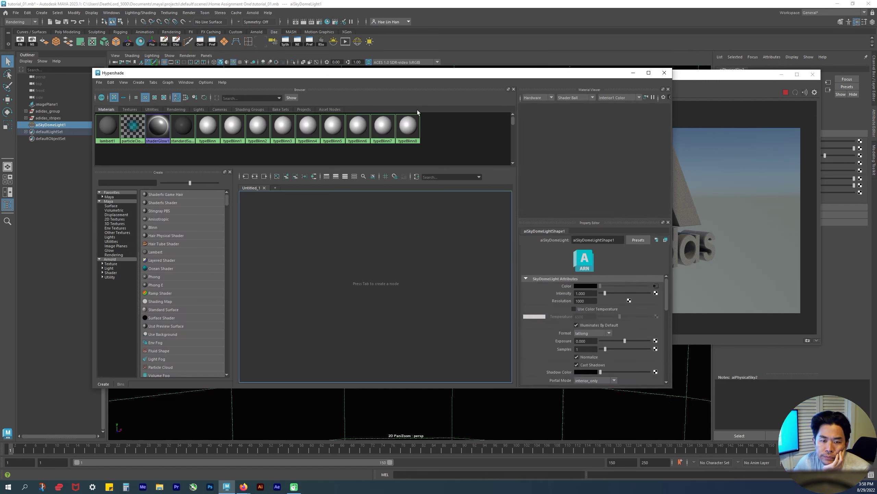
{"action": "left_click_drag", "start_coordinate": [414, 73], "coordinate": [369, 91]}
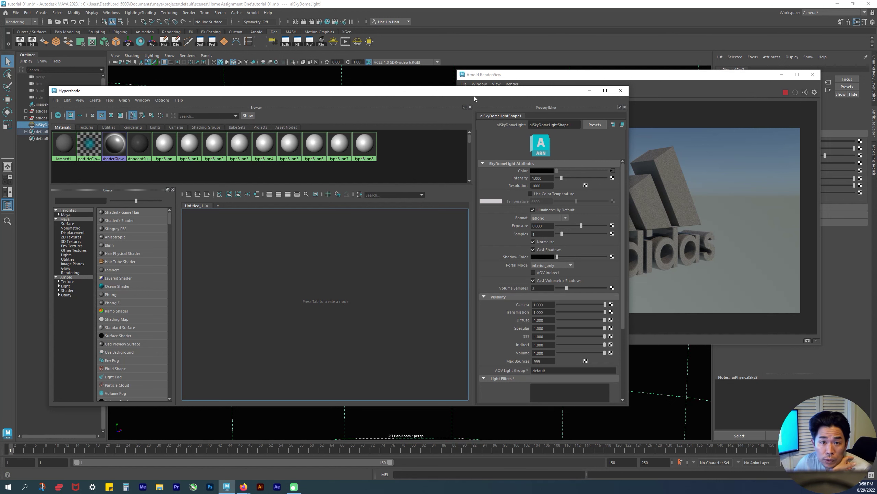
{"action": "left_click_drag", "start_coordinate": [471, 87], "coordinate": [471, 21]}
{"action": "left_click_drag", "start_coordinate": [399, 409], "coordinate": [399, 448]}
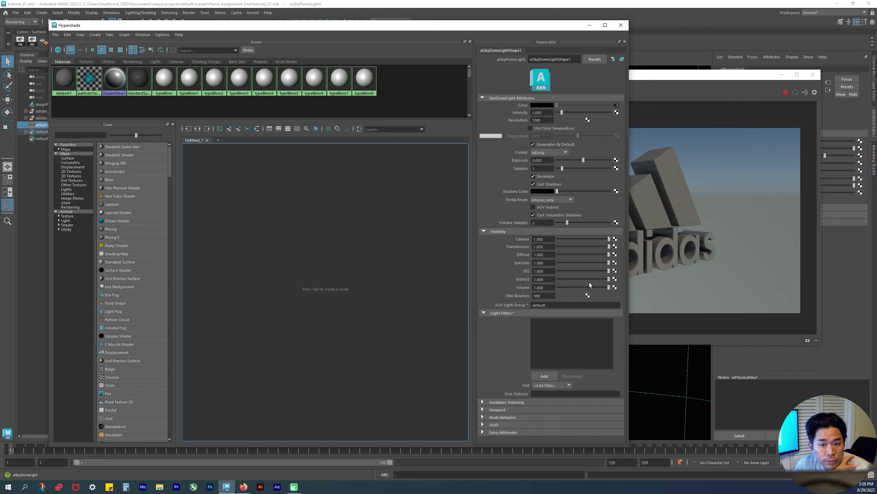
Step: Look through the Hypershade browser categories from Textures to Asset Nodes and return to Materials
{"action": "left_click", "coordinate": [126, 110]}
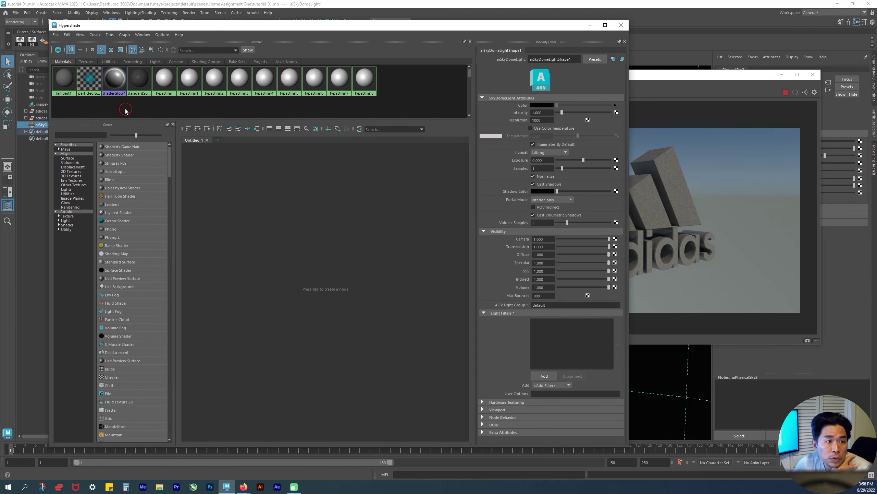
{"action": "left_click", "coordinate": [60, 61]}
{"action": "left_click", "coordinate": [87, 59]}
{"action": "left_click", "coordinate": [111, 61]}
{"action": "left_click", "coordinate": [139, 62]}
{"action": "left_click", "coordinate": [158, 61]}
{"action": "left_click", "coordinate": [180, 61]}
{"action": "left_click", "coordinate": [207, 62]}
{"action": "left_click", "coordinate": [238, 61]}
{"action": "left_click", "coordinate": [264, 61]}
{"action": "left_click", "coordinate": [284, 62]}
{"action": "left_click", "coordinate": [61, 62]}
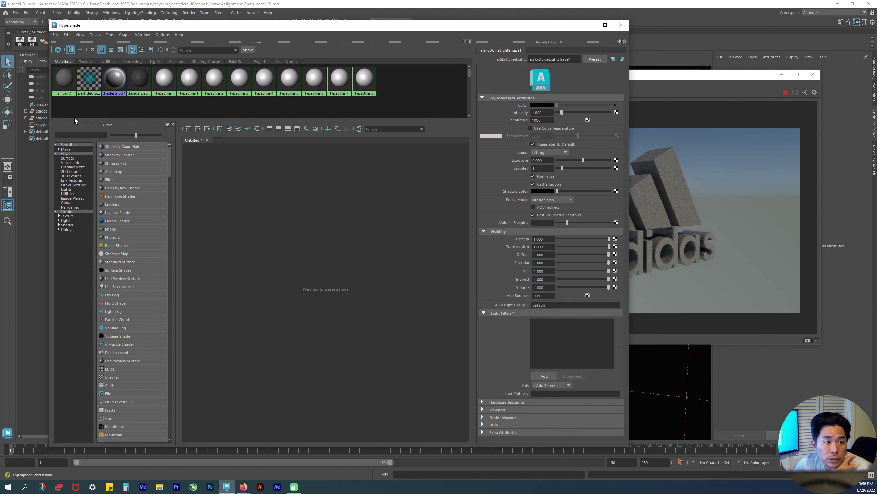
Step: Examine the properties of lambert1, particleCloud1, shaderGlow1, standardSurface1 and several typeBlinn materials
{"action": "left_click", "coordinate": [63, 83]}
{"action": "left_click", "coordinate": [84, 86]}
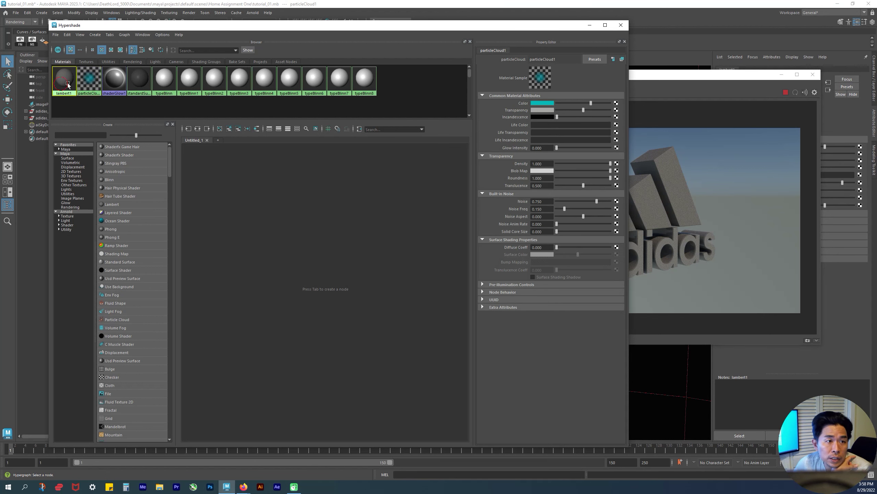
{"action": "left_click", "coordinate": [113, 83]}
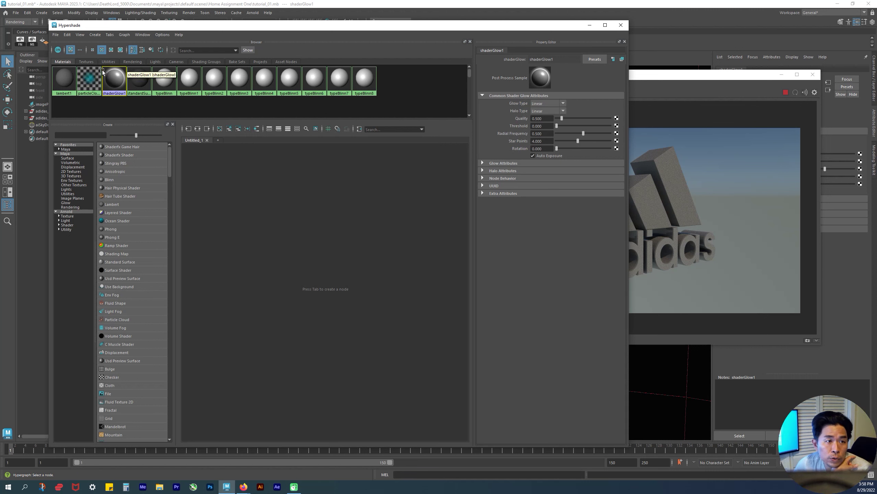
{"action": "left_click", "coordinate": [64, 83]}
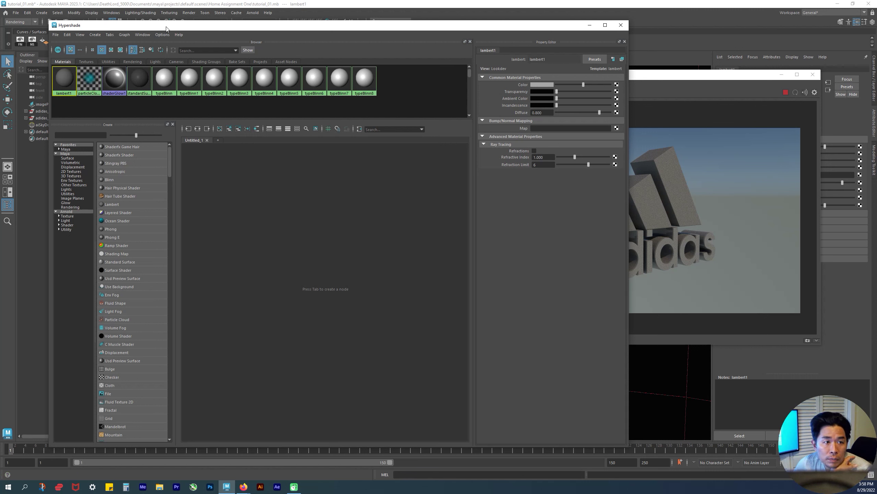
{"action": "left_click", "coordinate": [141, 80]}
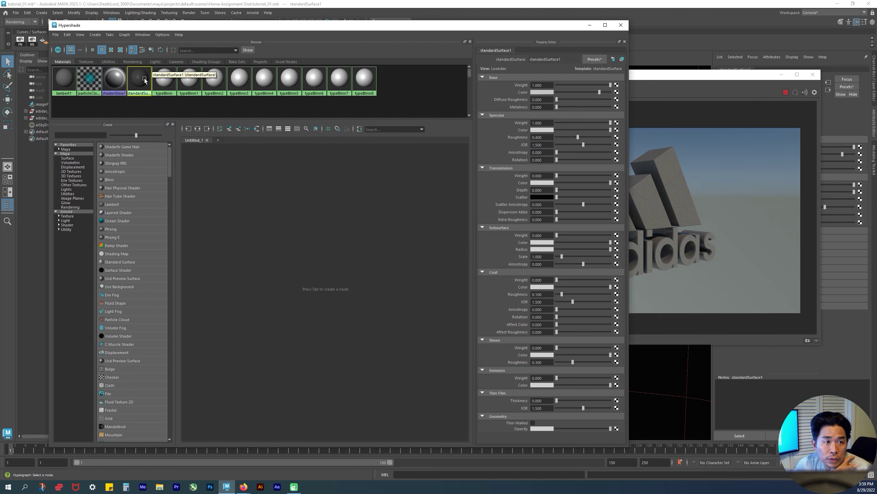
{"action": "left_click", "coordinate": [165, 104]}
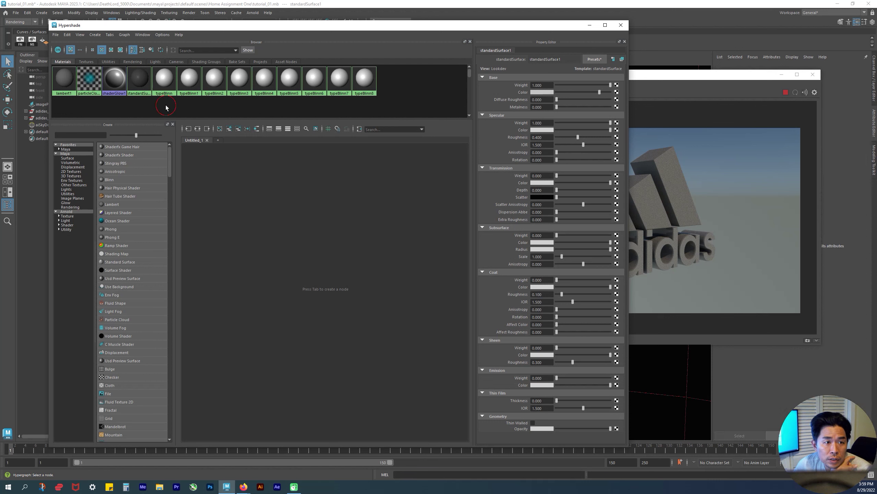
{"action": "left_click", "coordinate": [165, 85]}
{"action": "left_click", "coordinate": [285, 84]}
{"action": "left_click", "coordinate": [308, 84]}
{"action": "left_click", "coordinate": [283, 81]}
{"action": "left_click", "coordinate": [246, 82]}
{"action": "left_click", "coordinate": [212, 83]}
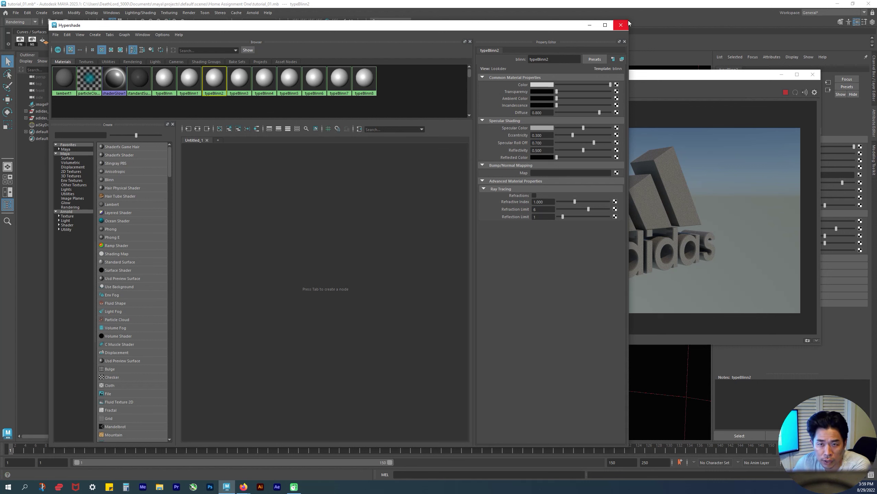
Step: Shrink the Hypershade window and close the Arnold RenderView
{"action": "left_click_drag", "start_coordinate": [628, 21], "coordinate": [461, 116]}
{"action": "left_click_drag", "start_coordinate": [357, 127], "coordinate": [548, 107]}
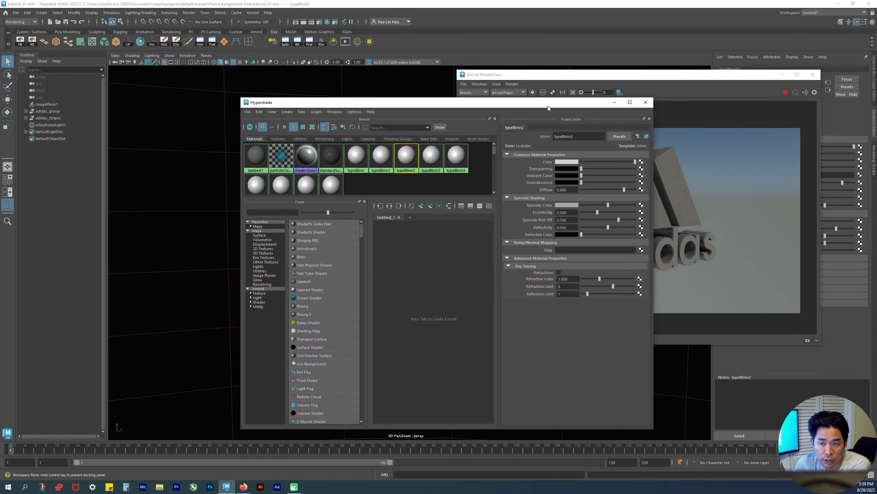
{"action": "left_click", "coordinate": [705, 74]}
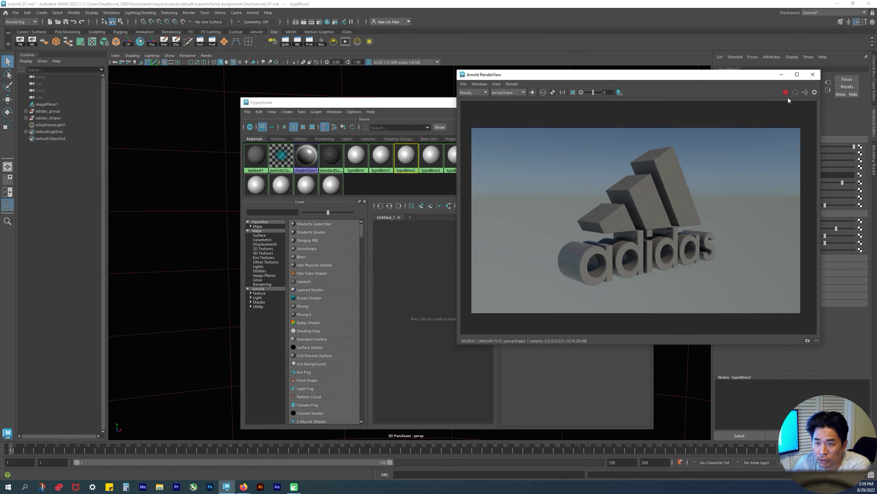
{"action": "left_click", "coordinate": [813, 75]}
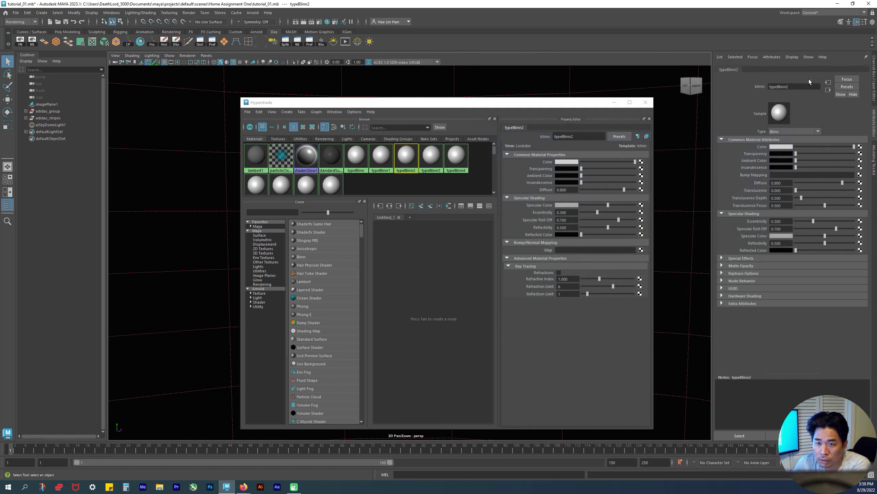
Step: Centre the Hypershade over the viewport and enlarge its browser pane to fit all material swatches
{"action": "left_click_drag", "start_coordinate": [571, 105], "coordinate": [520, 91]}
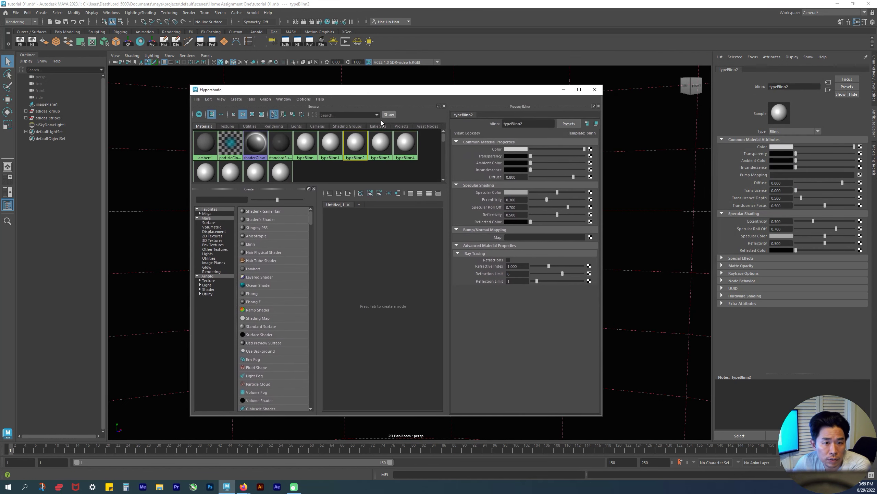
{"action": "left_click_drag", "start_coordinate": [355, 183], "coordinate": [356, 236]}
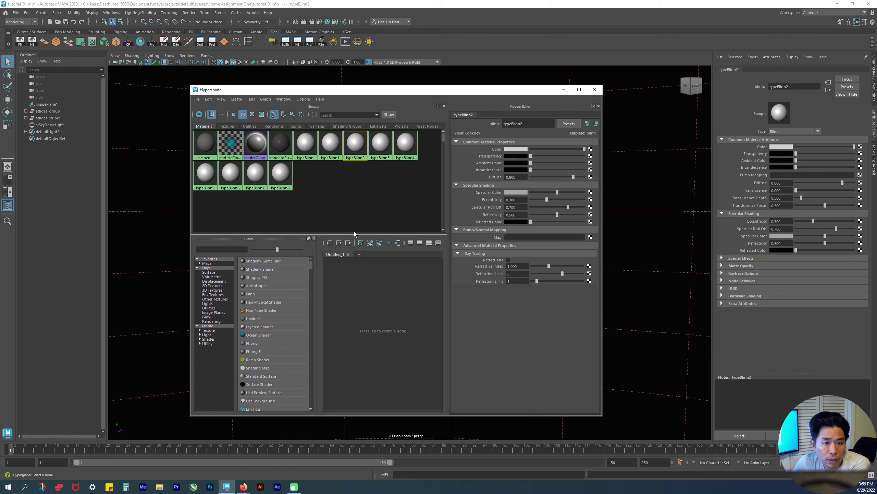
{"action": "left_click", "coordinate": [352, 196]}
Step: Select the objects that use the typeBlinn material to check whether it is assigned
{"action": "left_click", "coordinate": [305, 143]}
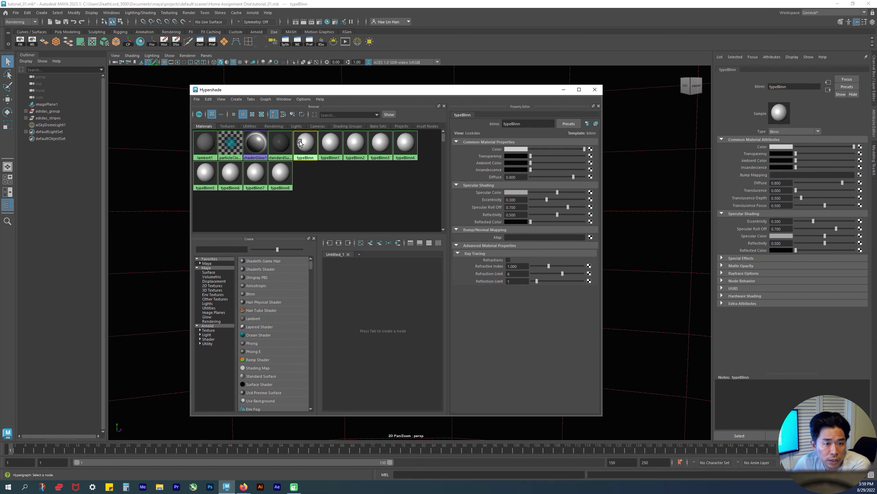
{"action": "right_click", "coordinate": [305, 143]}
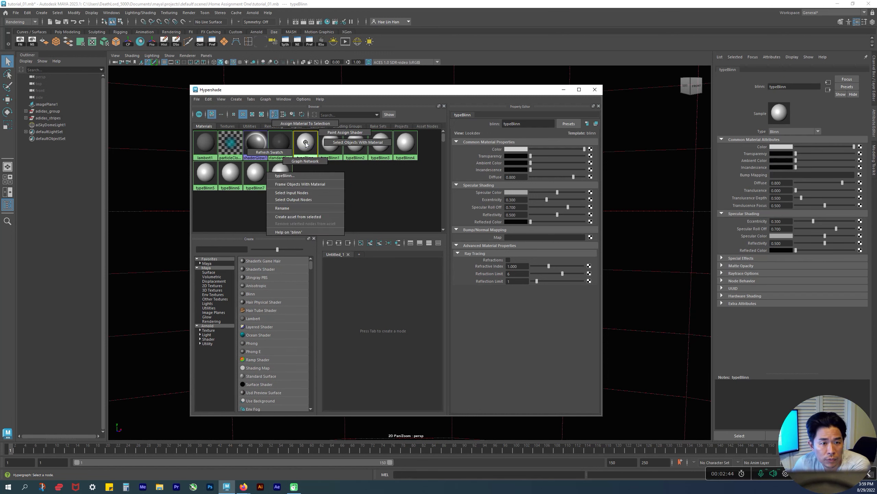
{"action": "left_click", "coordinate": [395, 144]}
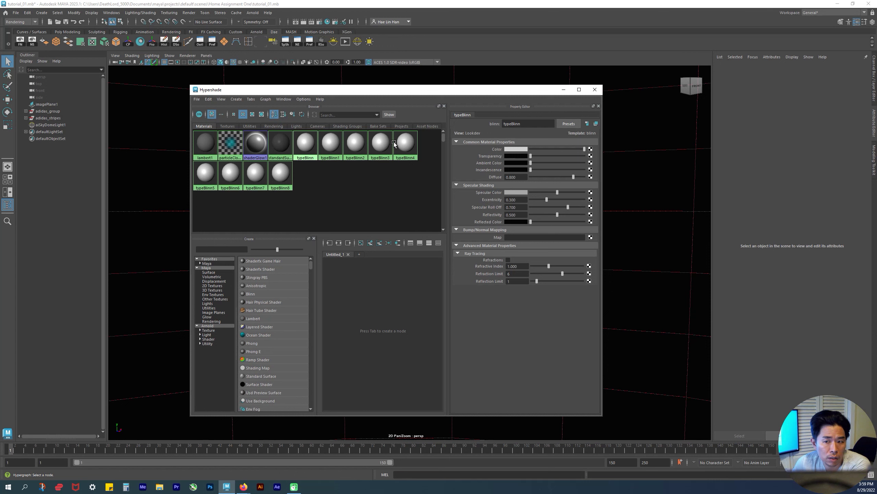
Step: Expand adidas_stripes and adidas_group in the Outliner and select the objects that use typeBlinn4
{"action": "left_click", "coordinate": [26, 118]}
{"action": "left_click", "coordinate": [25, 112]}
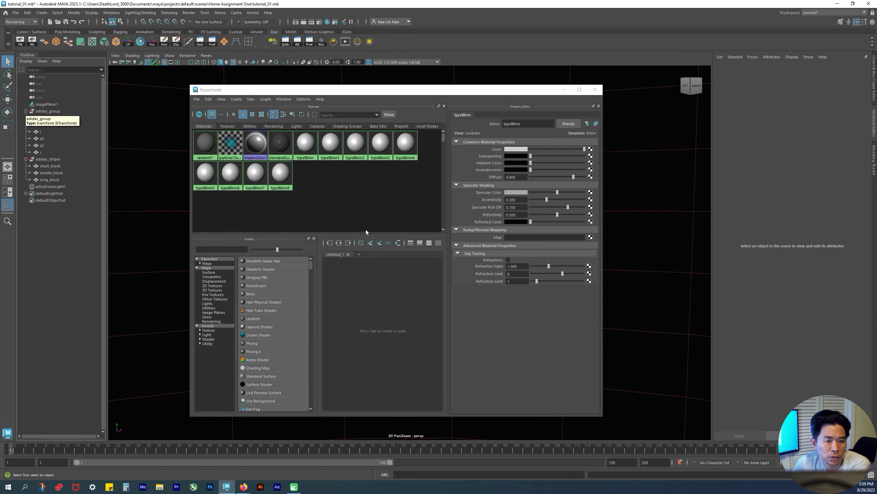
{"action": "left_click", "coordinate": [361, 198]}
{"action": "right_click_drag", "start_coordinate": [407, 141], "coordinate": [468, 142]}
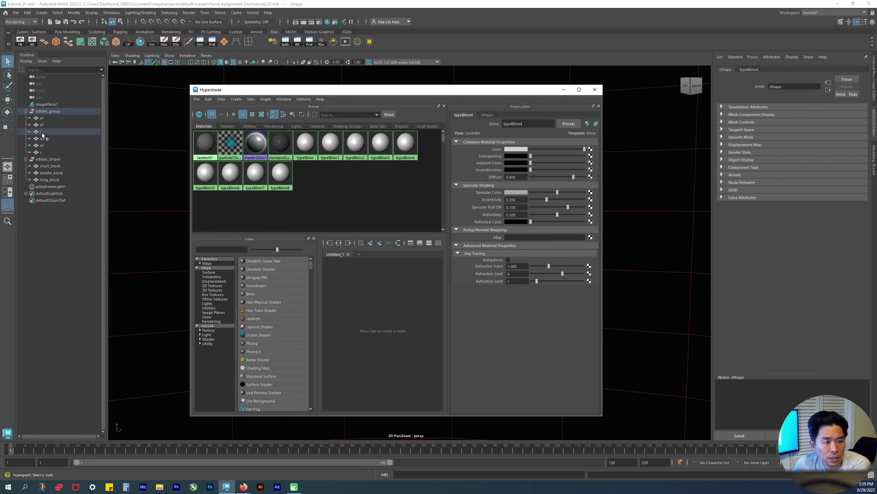
Step: Select the objects that use the typeBlinn8 material to check its assignment
{"action": "left_click", "coordinate": [280, 173]}
{"action": "mouse_move", "coordinate": [285, 174]}
{"action": "right_mouse_down"}
{"action": "mouse_move", "coordinate": [373, 178]}
{"action": "mouse_move", "coordinate": [282, 175]}
{"action": "right_mouse_up"}
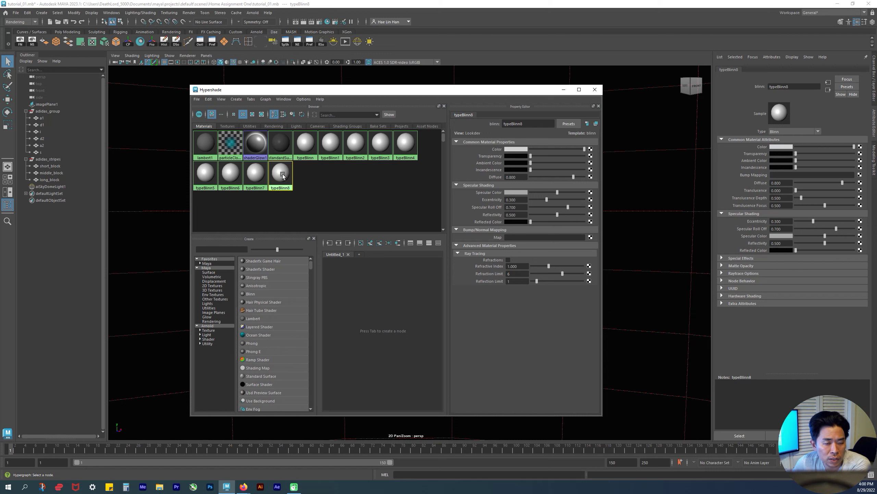
{"action": "right_click_drag", "start_coordinate": [284, 174], "coordinate": [366, 176]}
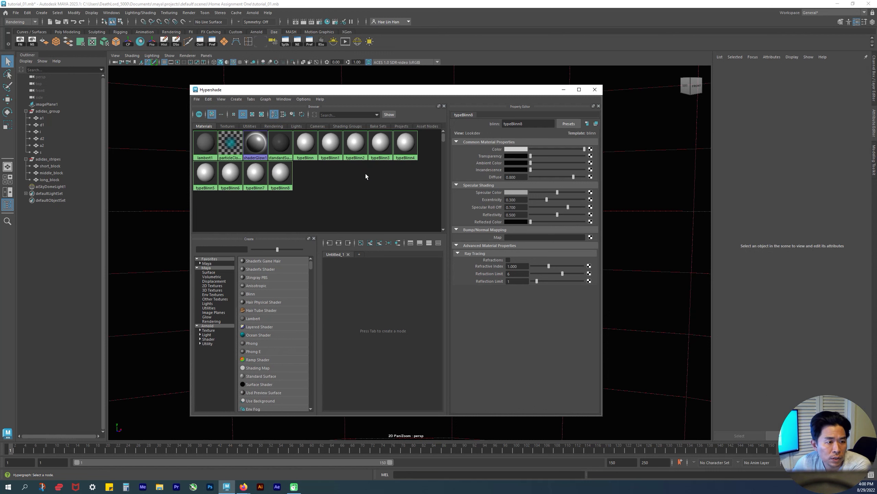
Step: Select the objects that use the typeBlinn6 material, then clear the selection
{"action": "left_click", "coordinate": [231, 173]}
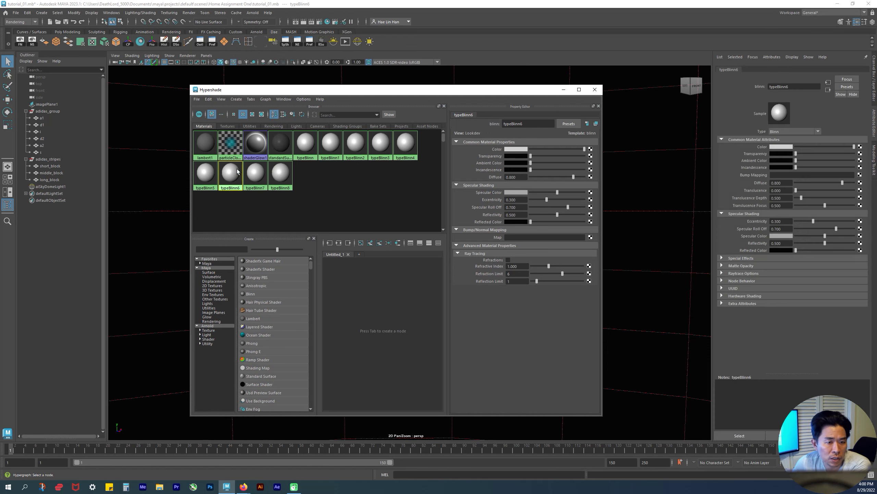
{"action": "right_click_drag", "start_coordinate": [232, 175], "coordinate": [312, 176]}
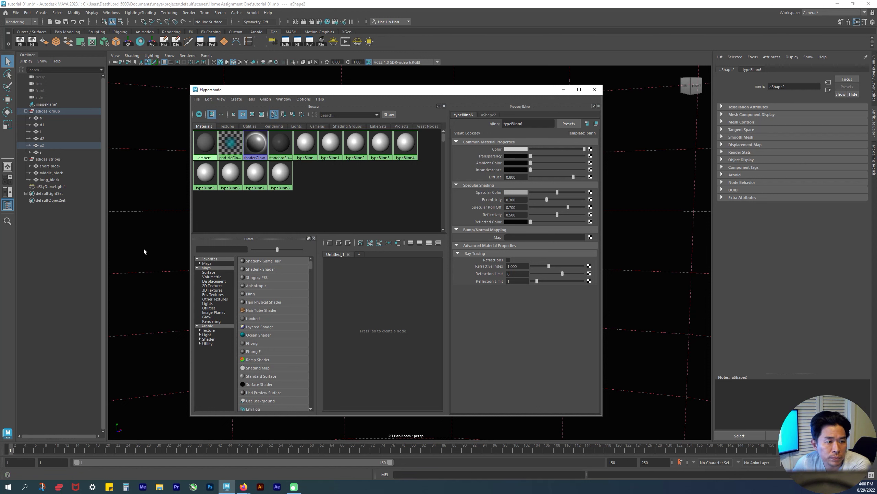
{"action": "left_click", "coordinate": [377, 206]}
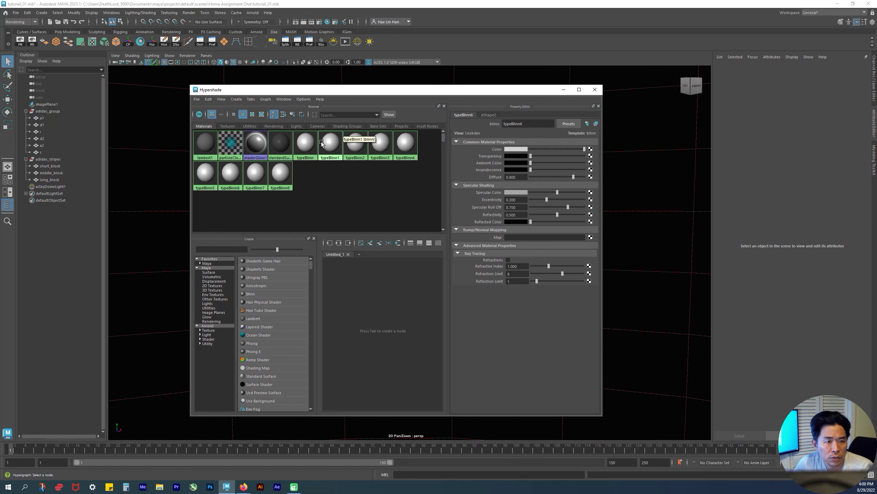
Step: Shift the Hypershade window slightly and delete all unused nodes from the scene
{"action": "left_click_drag", "start_coordinate": [233, 94], "coordinate": [187, 96]}
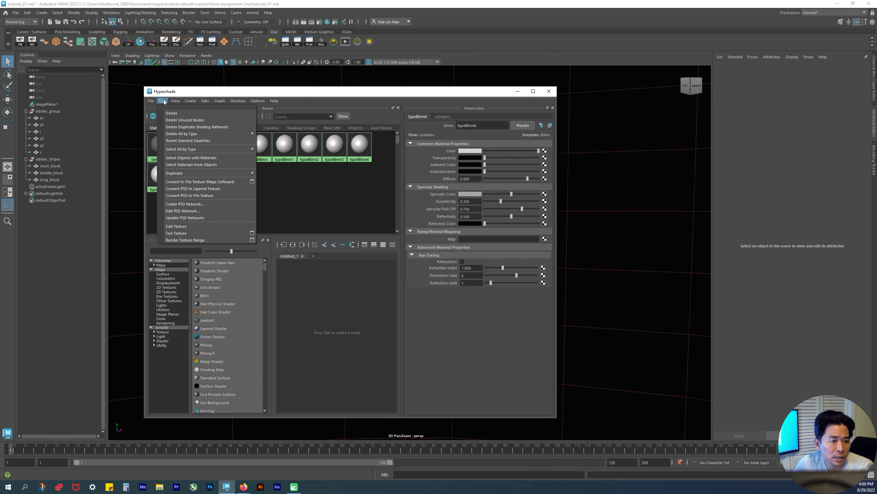
{"action": "left_click", "coordinate": [202, 127]}
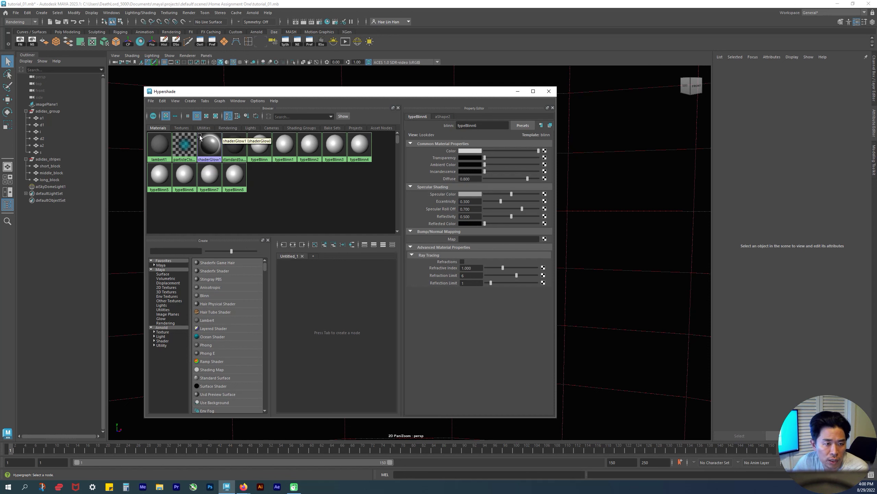
{"action": "left_click", "coordinate": [162, 101]}
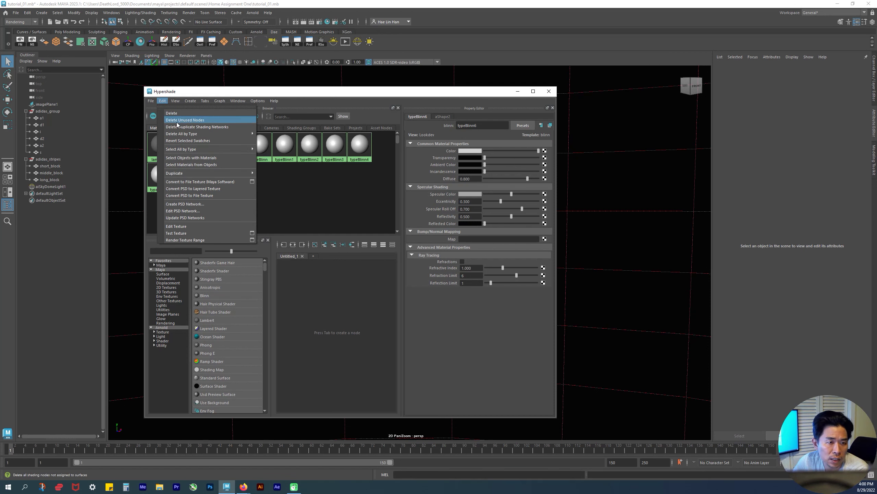
{"action": "left_click", "coordinate": [194, 120]}
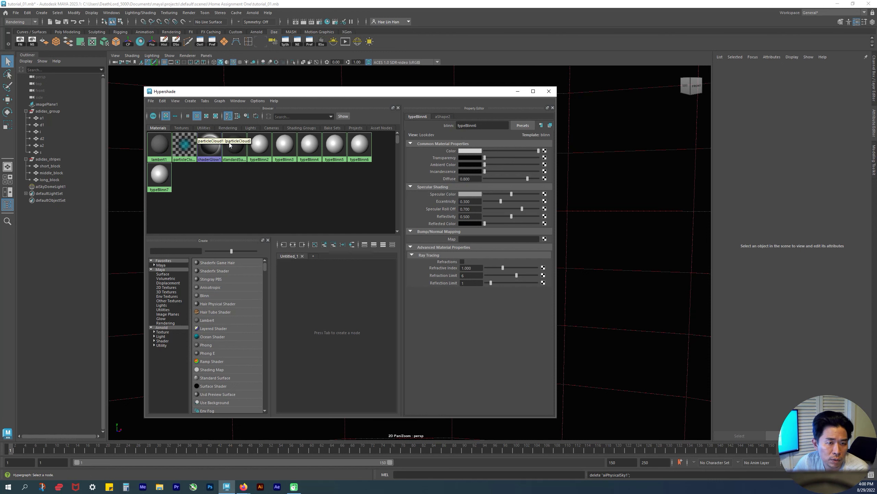
Step: Reposition and widen the Hypershade window, and reduce the height of its material browser area
{"action": "left_click_drag", "start_coordinate": [253, 92], "coordinate": [377, 91]}
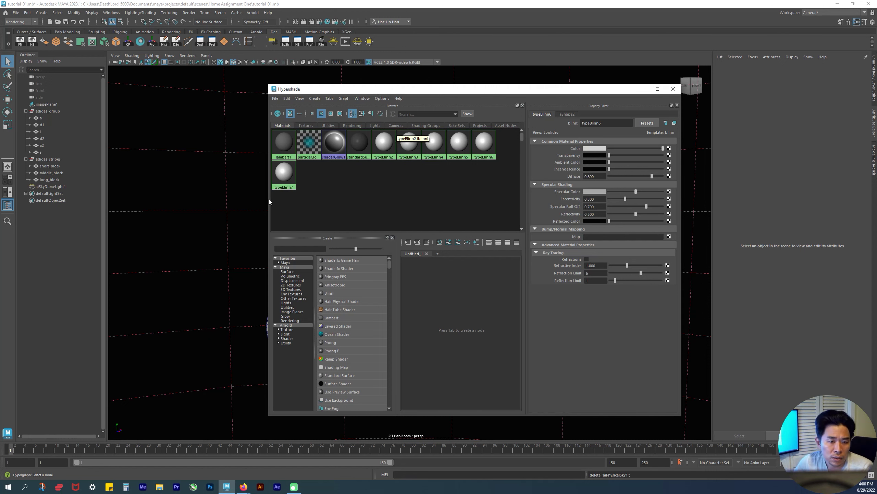
{"action": "left_click_drag", "start_coordinate": [268, 199], "coordinate": [174, 199]}
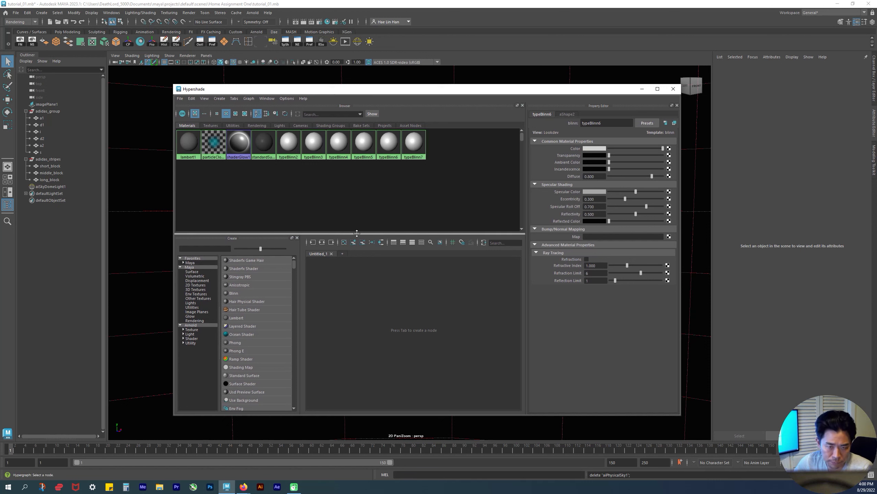
{"action": "left_click_drag", "start_coordinate": [357, 232], "coordinate": [356, 216]}
Step: Select all remaining Blinn materials, typeBlinn2 through typeBlinn7, in the material browser to review them
{"action": "left_click", "coordinate": [289, 141]}
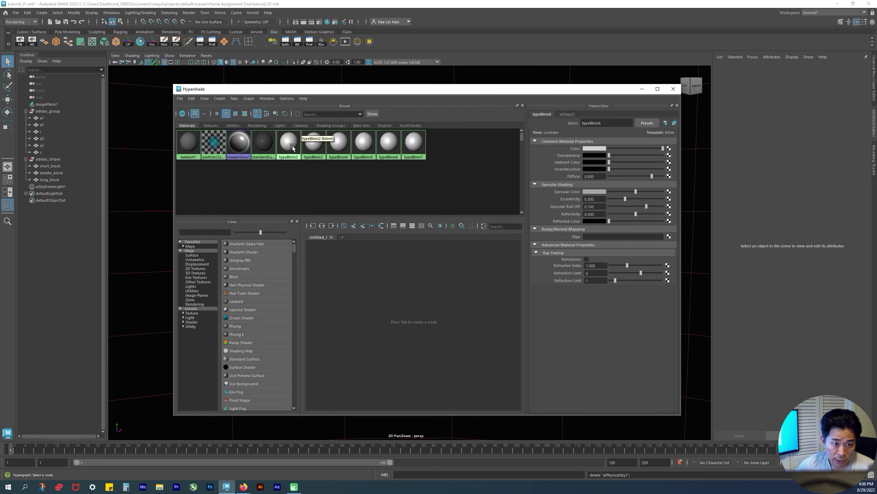
{"action": "left_click", "coordinate": [389, 143]}
{"action": "left_click_drag", "start_coordinate": [458, 177], "coordinate": [284, 139]}
{"action": "left_click", "coordinate": [313, 187]}
{"action": "left_click", "coordinate": [289, 143]}
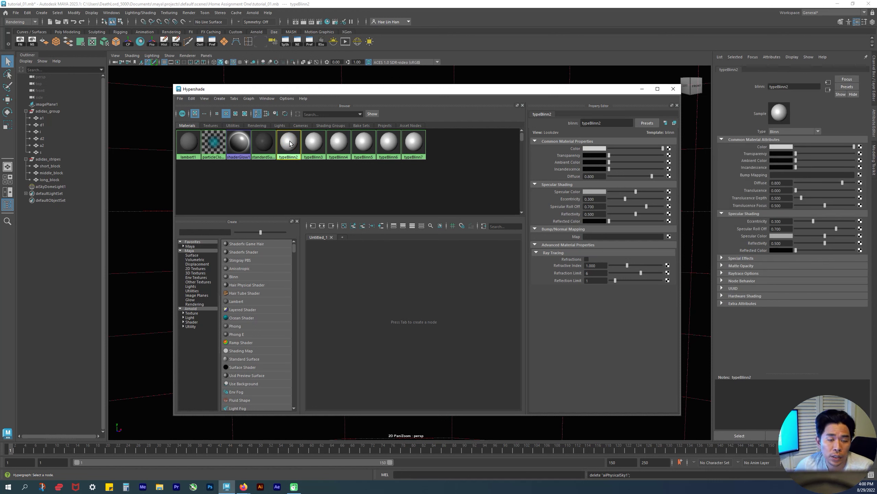
{"action": "right_click", "coordinate": [288, 140]}
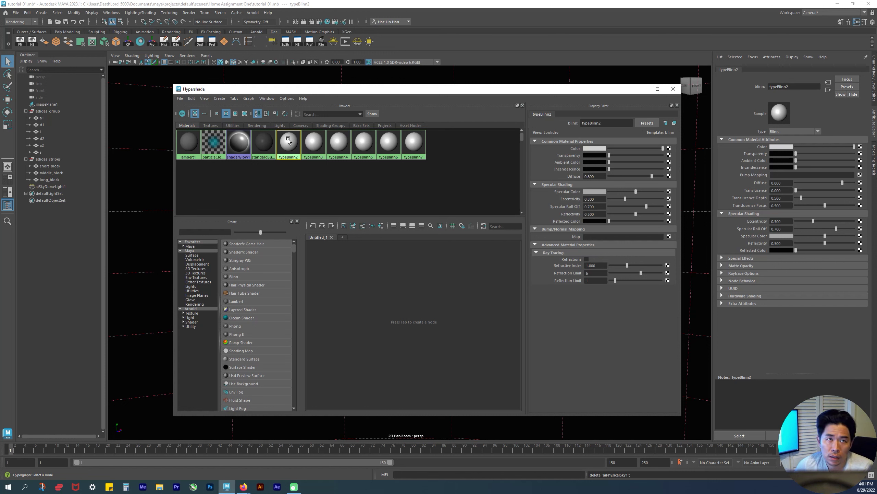
{"action": "left_click_drag", "start_coordinate": [440, 182], "coordinate": [292, 148]}
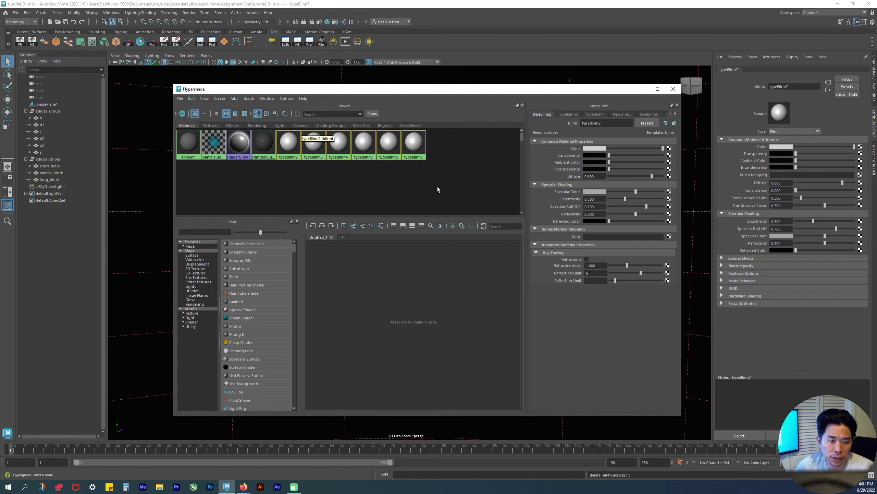
{"action": "left_click_drag", "start_coordinate": [437, 189], "coordinate": [289, 144]}
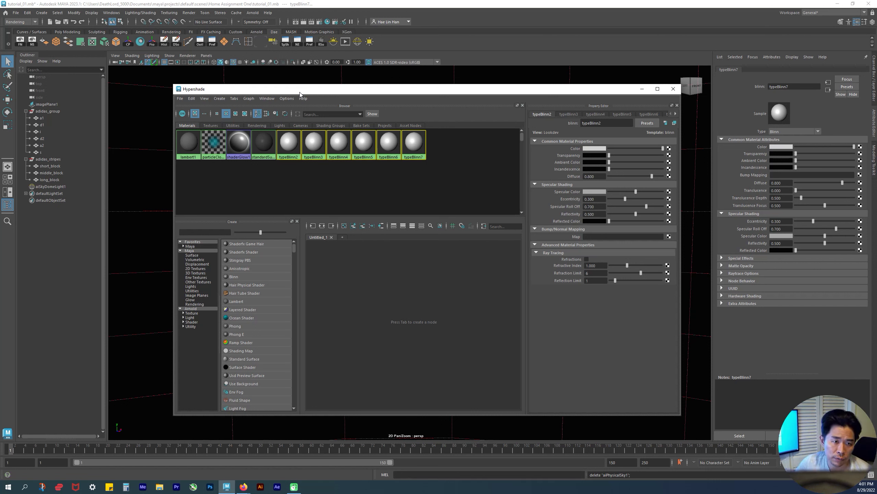
Step: Shift the Hypershade window slightly and collapse the Favorites and Maya categories in the node creation list
{"action": "left_click_drag", "start_coordinate": [298, 92], "coordinate": [276, 87]}
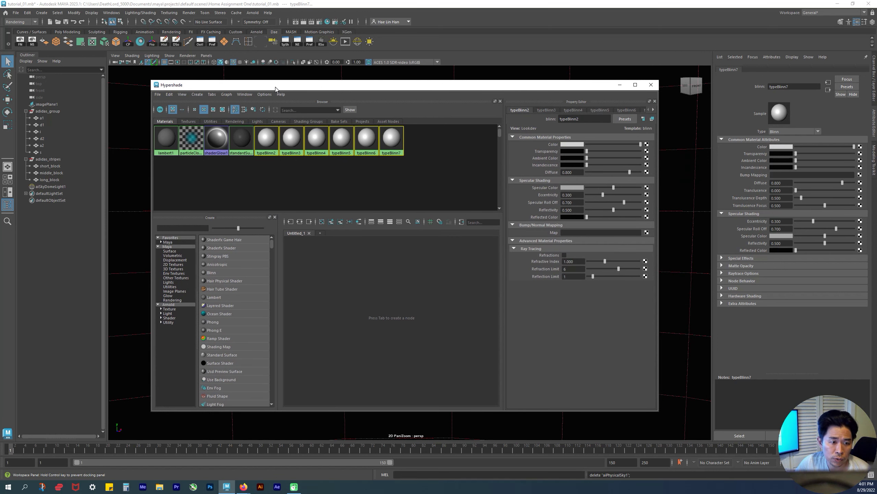
{"action": "left_click", "coordinate": [158, 246]}
{"action": "left_click", "coordinate": [158, 237]}
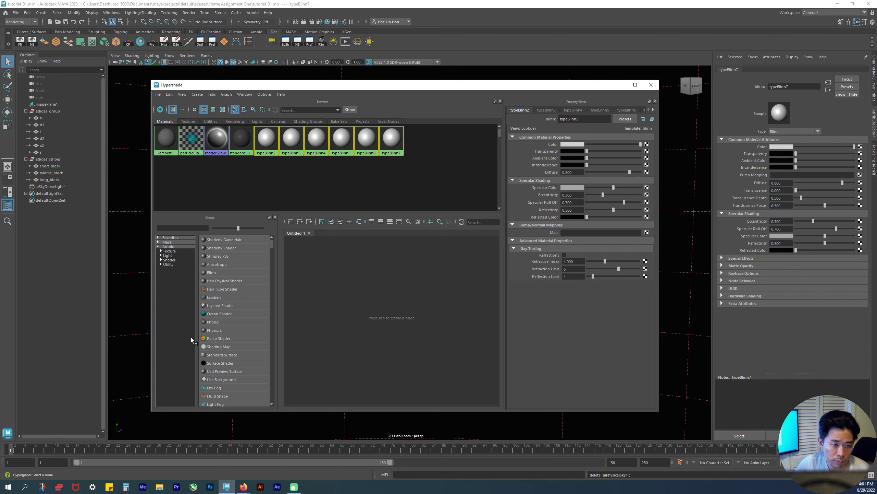
Step: List the Arnold shaders, make the Hypershade window taller, and create an aiStandardSurface material
{"action": "left_click", "coordinate": [174, 261]}
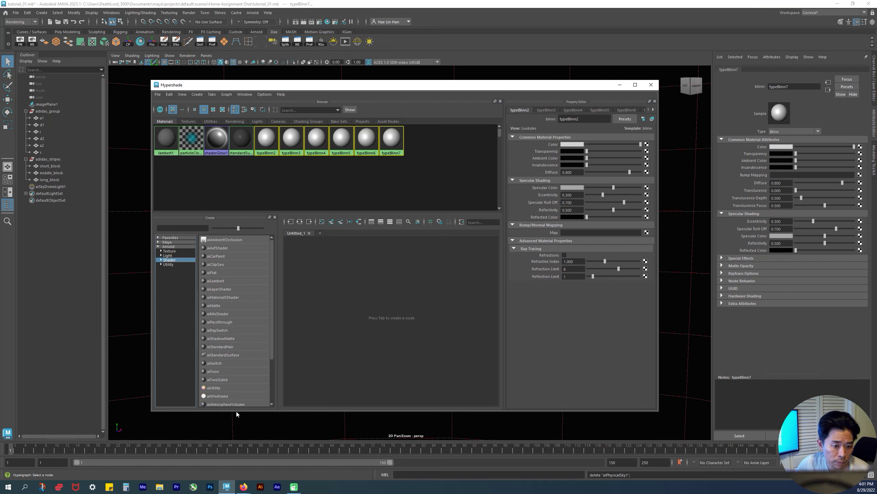
{"action": "left_click_drag", "start_coordinate": [237, 411], "coordinate": [233, 443]}
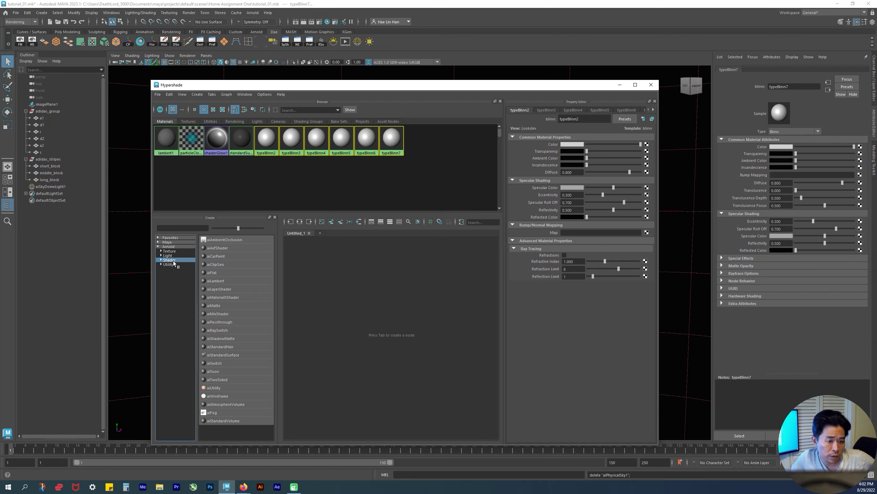
{"action": "left_click", "coordinate": [230, 355]}
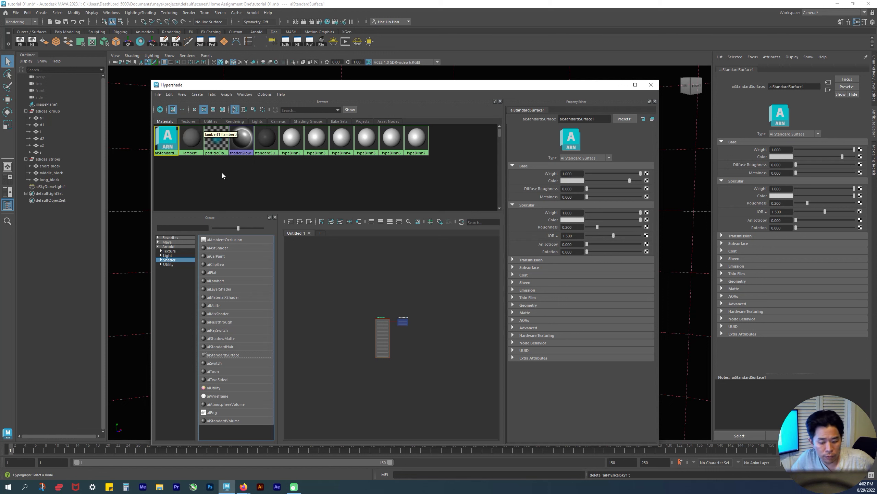
{"action": "left_click", "coordinate": [167, 136]}
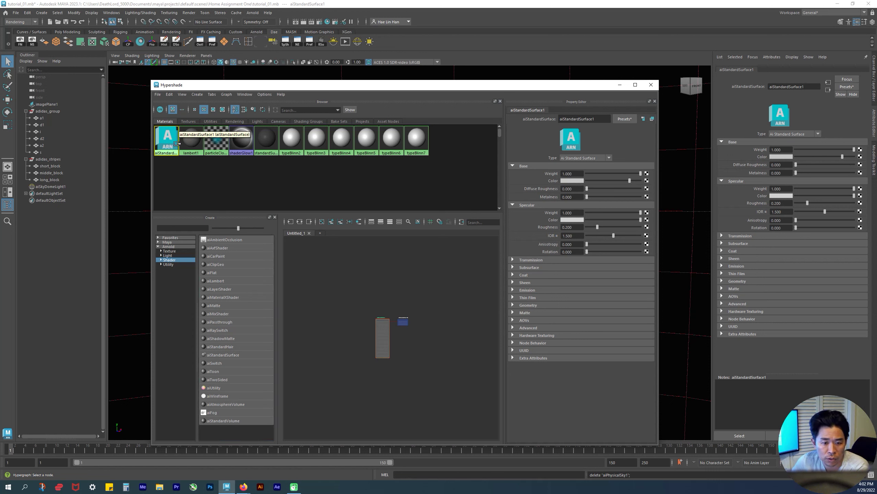
Step: Examine the new aiStandardSurface shader node and its connected shading group node up close in the work area
{"action": "left_click", "coordinate": [378, 298]}
{"action": "key", "text": "alt"}
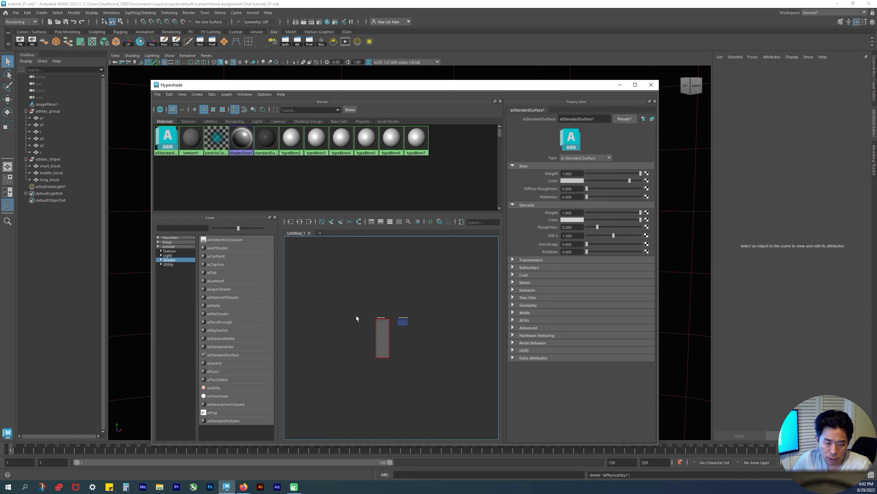
{"action": "key", "text": "alt"}
{"action": "right_click_drag", "start_coordinate": [351, 299], "coordinate": [470, 362], "text": "alt"}
{"action": "middle_click_drag", "start_coordinate": [471, 361], "coordinate": [392, 304], "text": "alt"}
{"action": "right_click_drag", "start_coordinate": [353, 307], "coordinate": [386, 320], "text": "alt"}
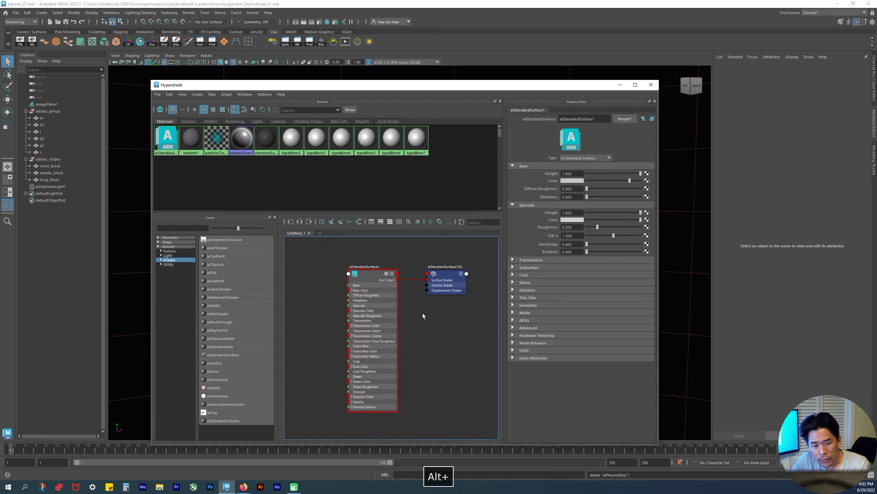
{"action": "left_click_drag", "start_coordinate": [441, 342], "coordinate": [381, 264]}
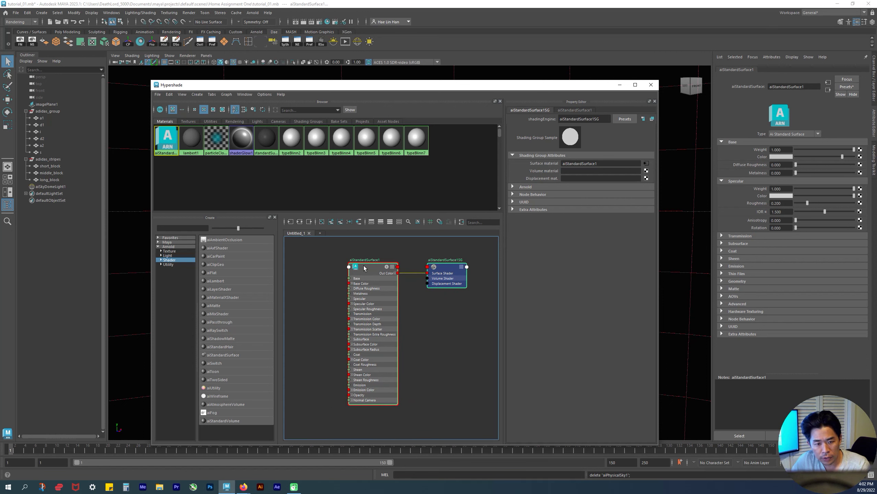
{"action": "left_click", "coordinate": [453, 346]}
{"action": "left_click", "coordinate": [367, 274]}
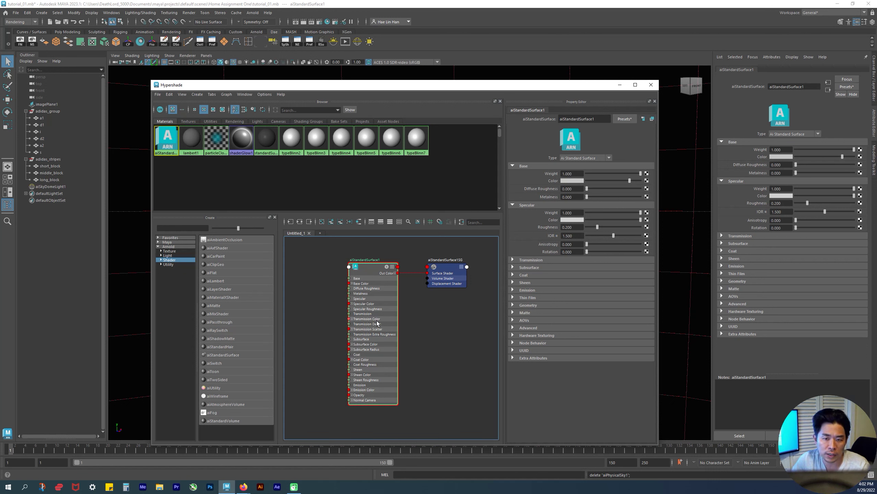
Step: Rearrange the shading group node and the aiStandardSurface node in the work area, spacing them slightly apart
{"action": "mouse_move", "coordinate": [442, 270]}
{"action": "left_mouse_down"}
{"action": "mouse_move", "coordinate": [449, 276]}
{"action": "mouse_move", "coordinate": [445, 266]}
{"action": "left_mouse_up"}
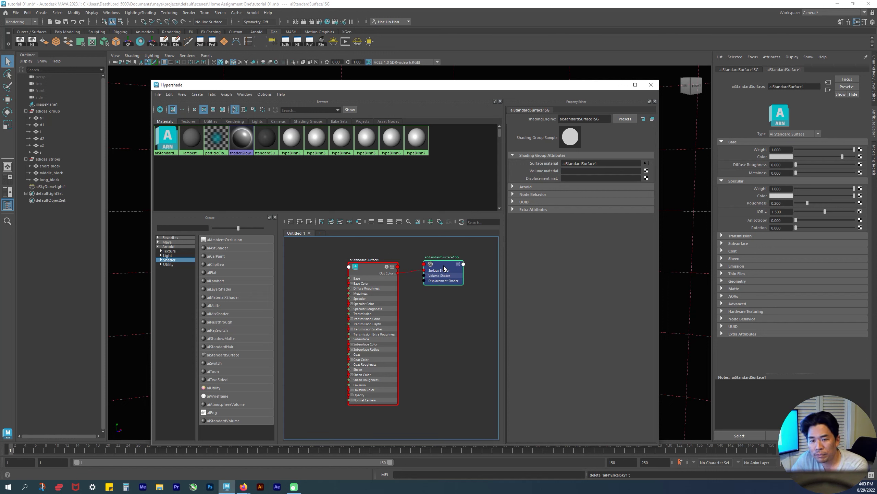
{"action": "left_click_drag", "start_coordinate": [445, 267], "coordinate": [465, 264]}
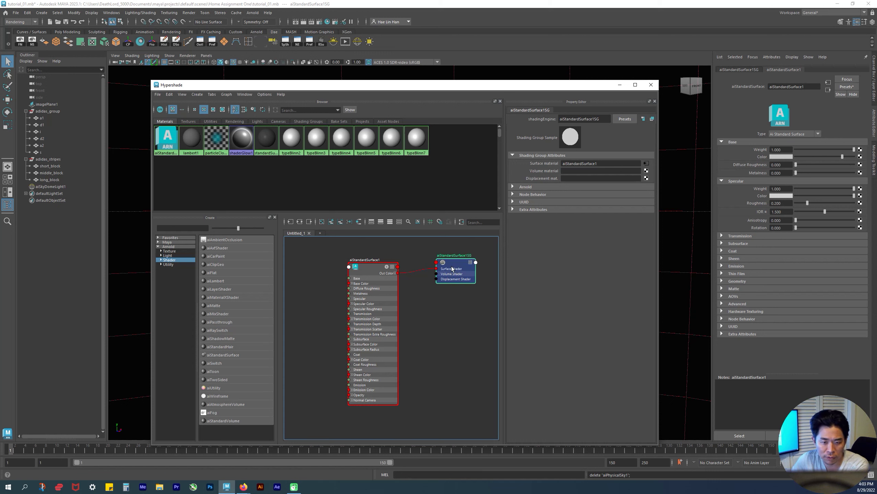
{"action": "left_click", "coordinate": [374, 270]}
{"action": "left_click_drag", "start_coordinate": [381, 264], "coordinate": [385, 259]}
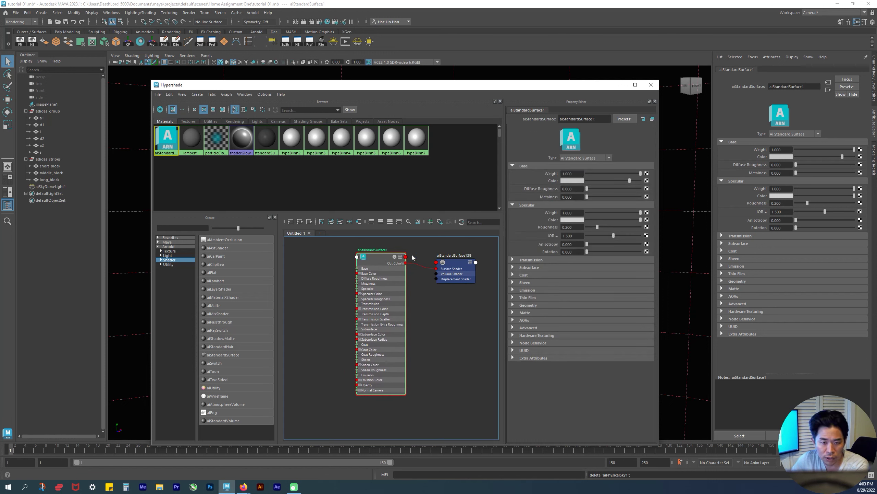
Step: Inspect the aiStandardSurface node's Base properties by collapsing and re-expanding the section, and reposition the Hypershade window
{"action": "left_click", "coordinate": [376, 260]}
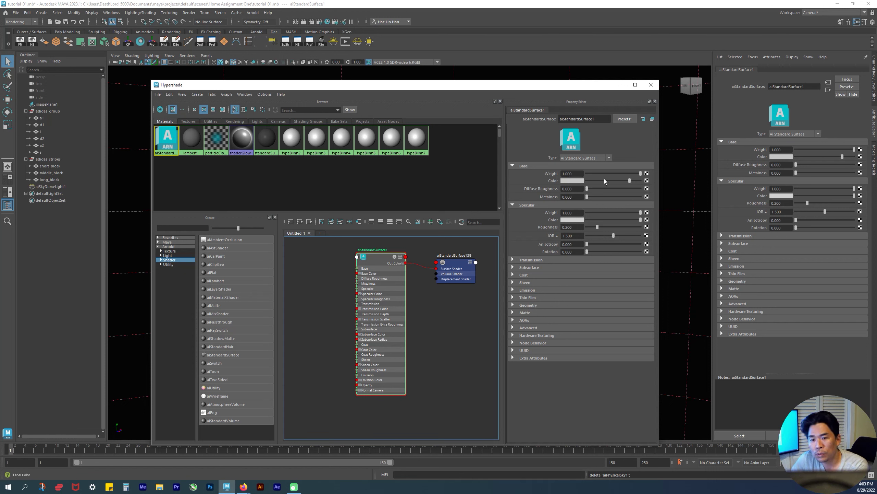
{"action": "left_click", "coordinate": [523, 166]}
{"action": "left_click", "coordinate": [524, 166]}
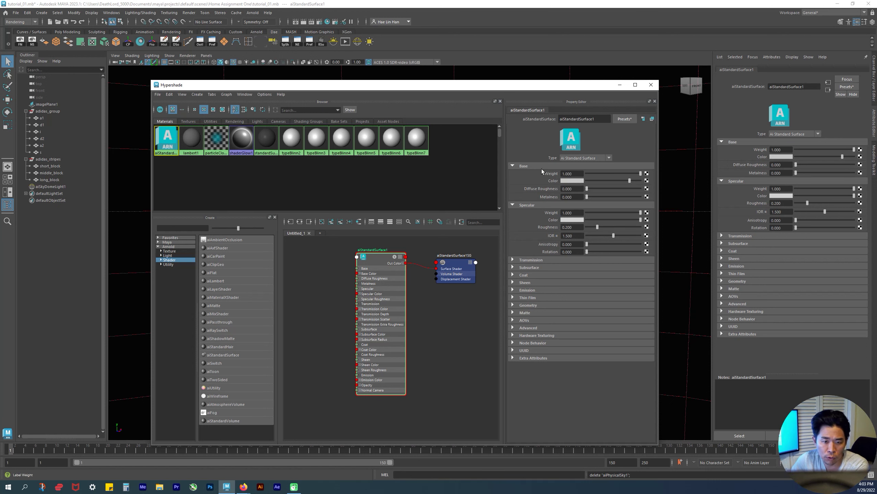
{"action": "left_click_drag", "start_coordinate": [467, 90], "coordinate": [418, 67]}
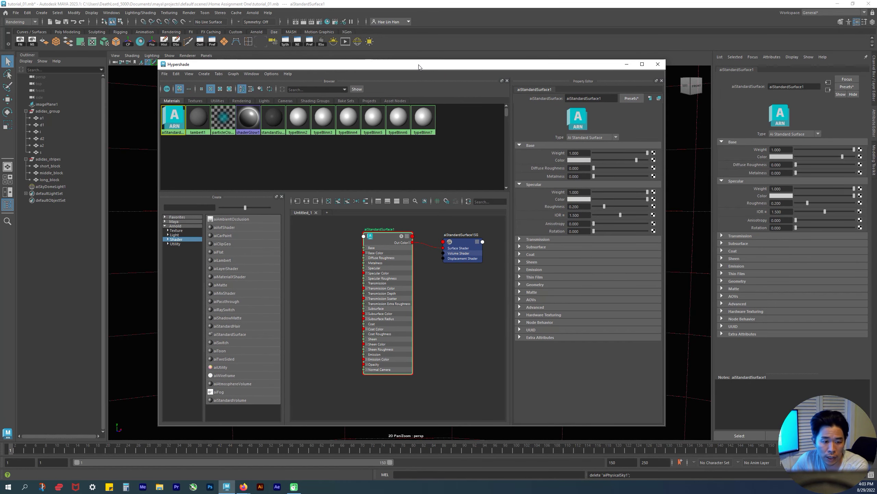